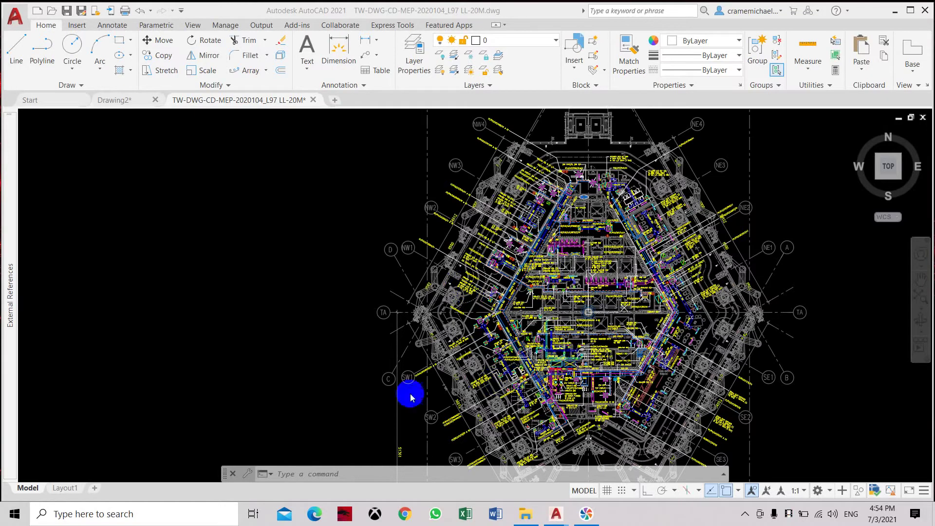
View the MEP floor plan on its Layout1 paper sheet beside the title block
click(24, 488)
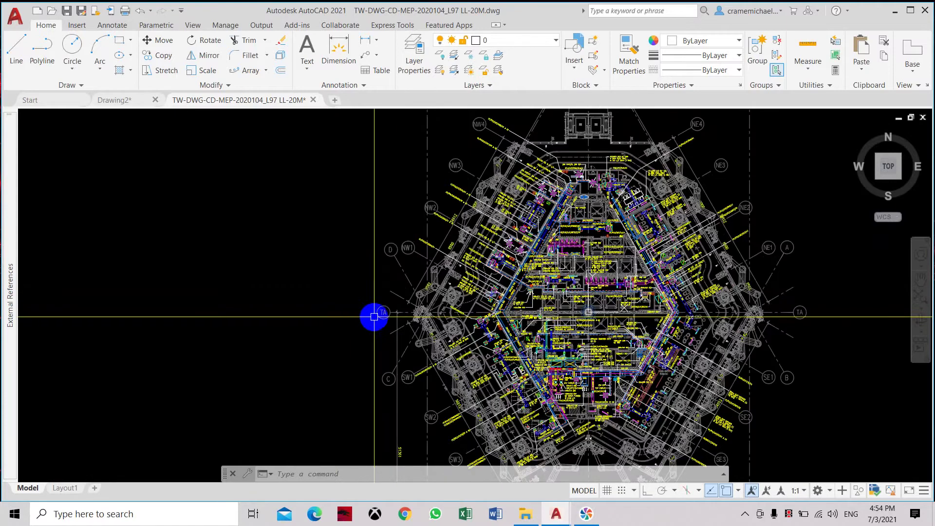
click(588, 312)
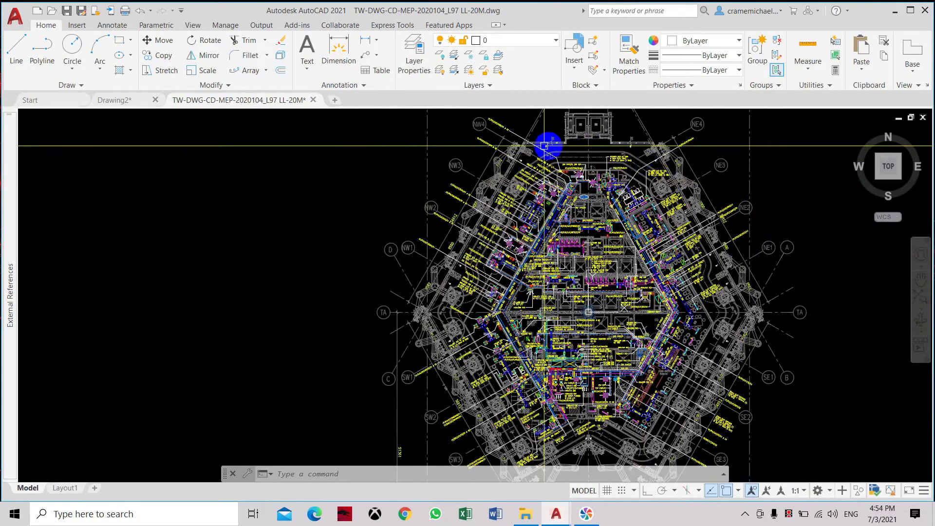
click(68, 489)
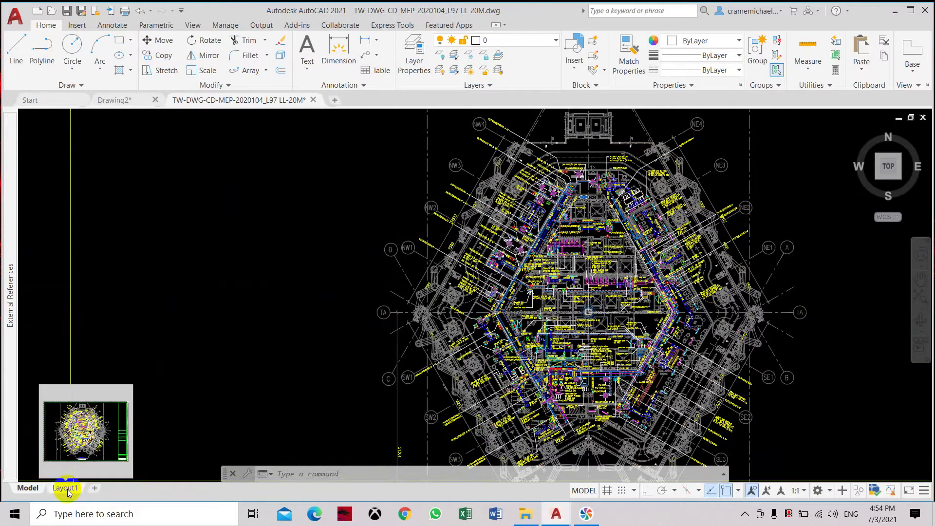
click(65, 488)
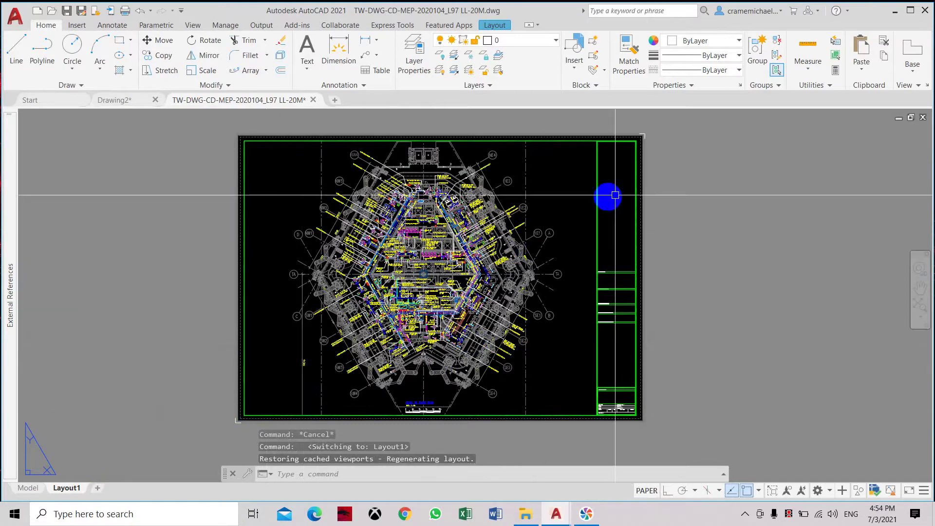
click(632, 246)
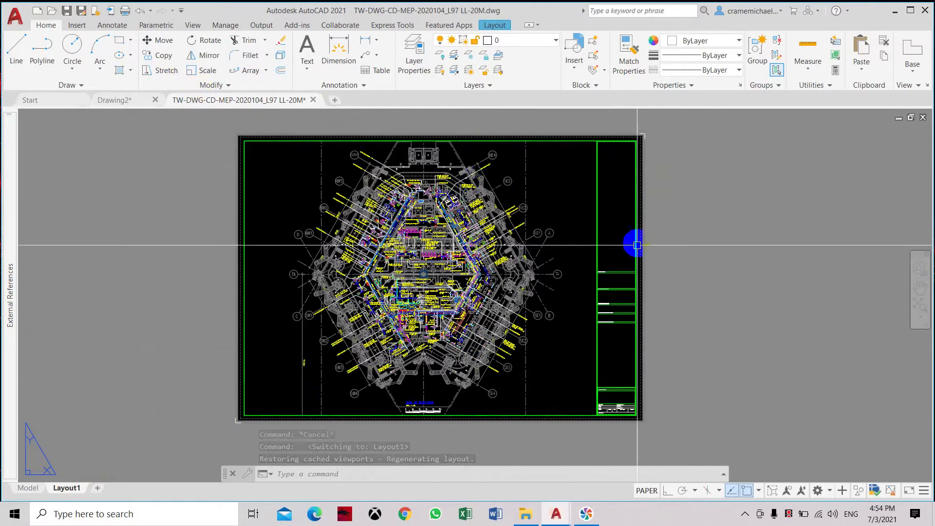
Switch to the blank Drawing2 document and pan its empty model view
click(138, 101)
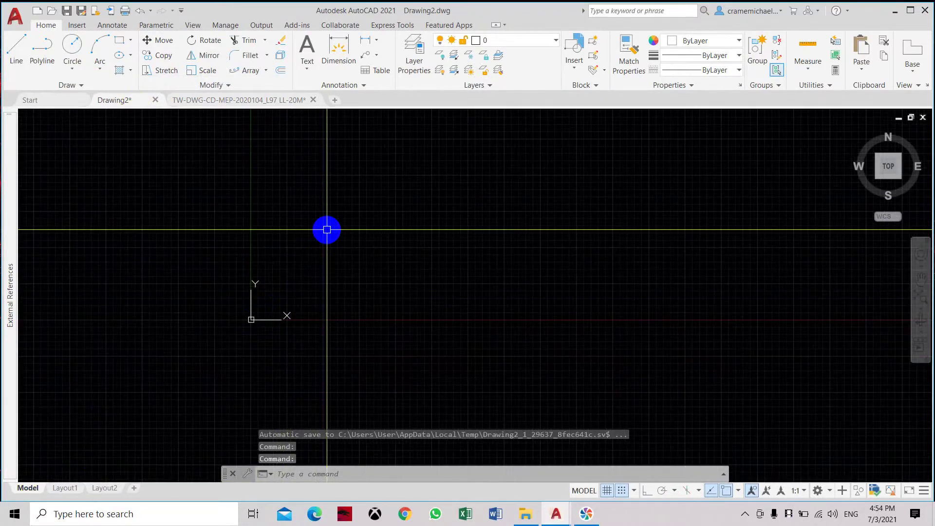
mouse_move(83, 455)
middle_down()
mouse_move(298, 330)
mouse_move(320, 229)
middle_up()
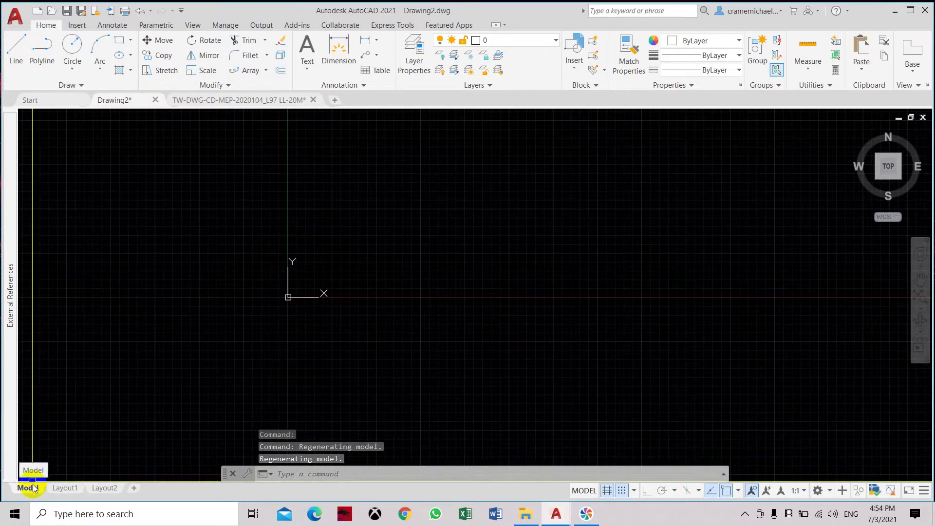
Show Drawing2's Layout1 sheet with its single empty rectangular viewport and the layout tools
click(63, 489)
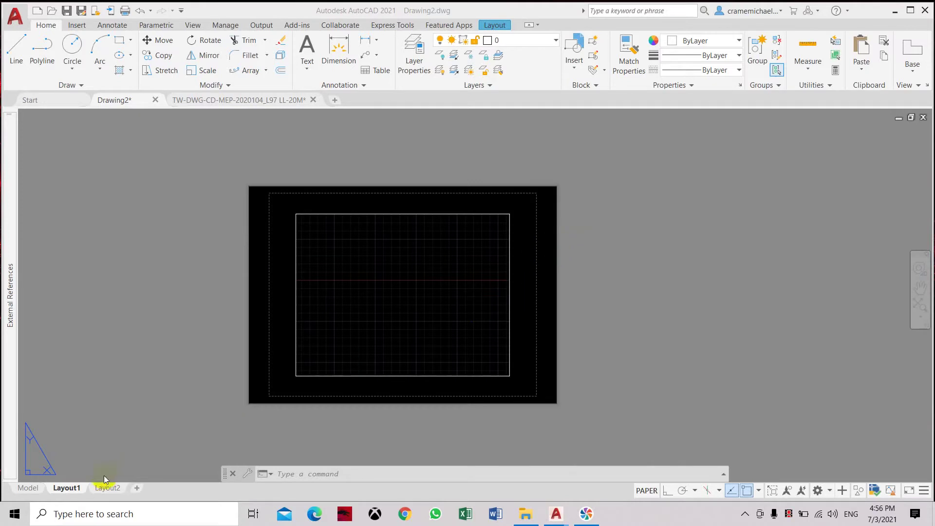
click(354, 289)
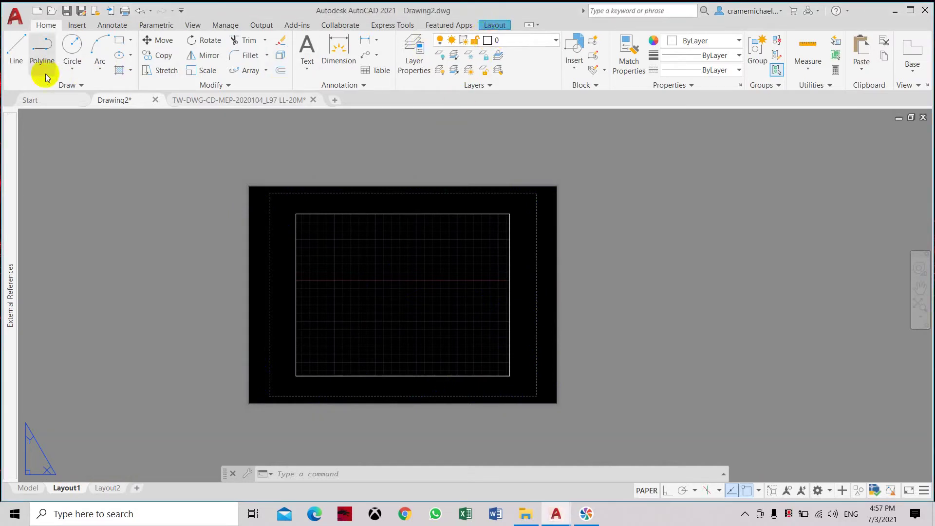
click(692, 204)
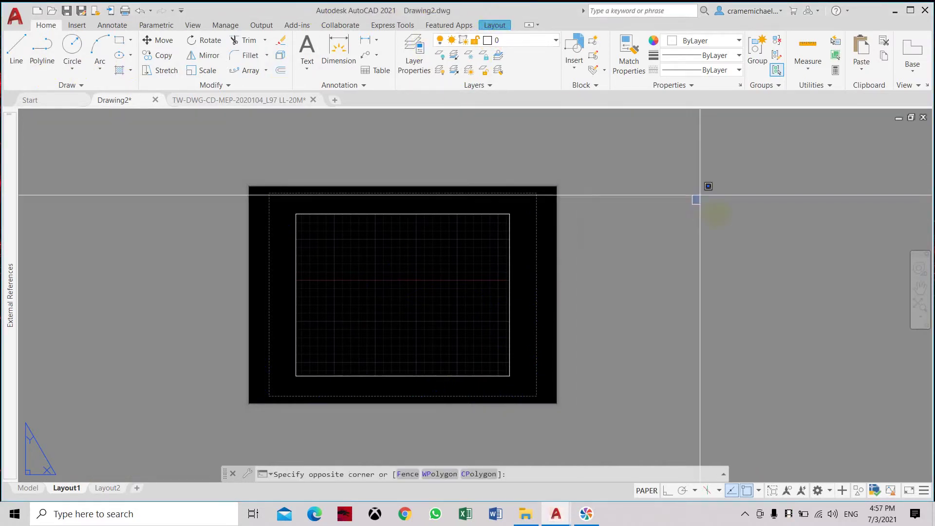
click(702, 198)
click(494, 25)
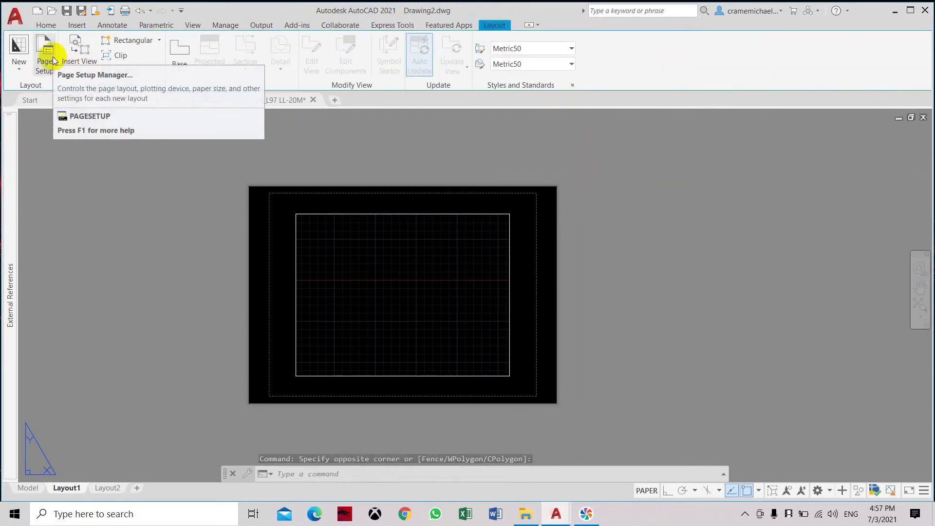
Review Layout1's page setup, keeping ISO A4 landscape paper with no plotter
click(45, 55)
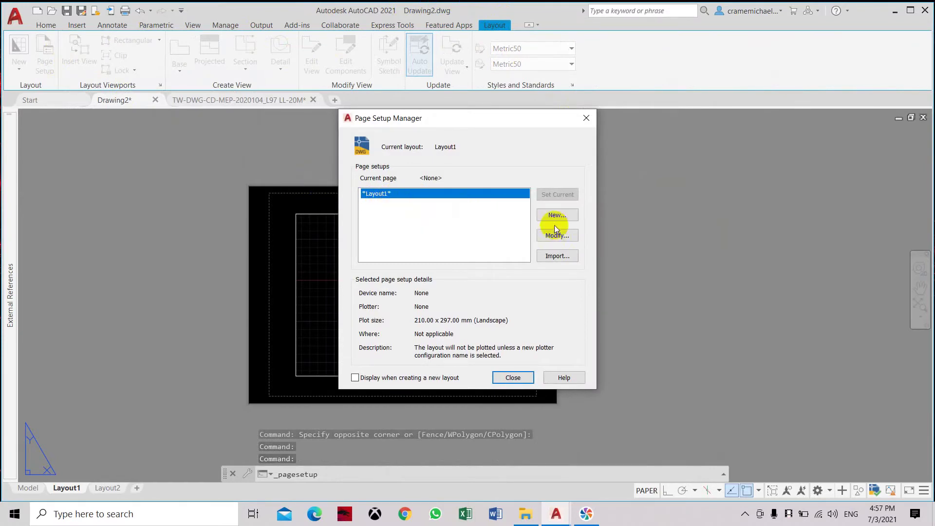
click(563, 236)
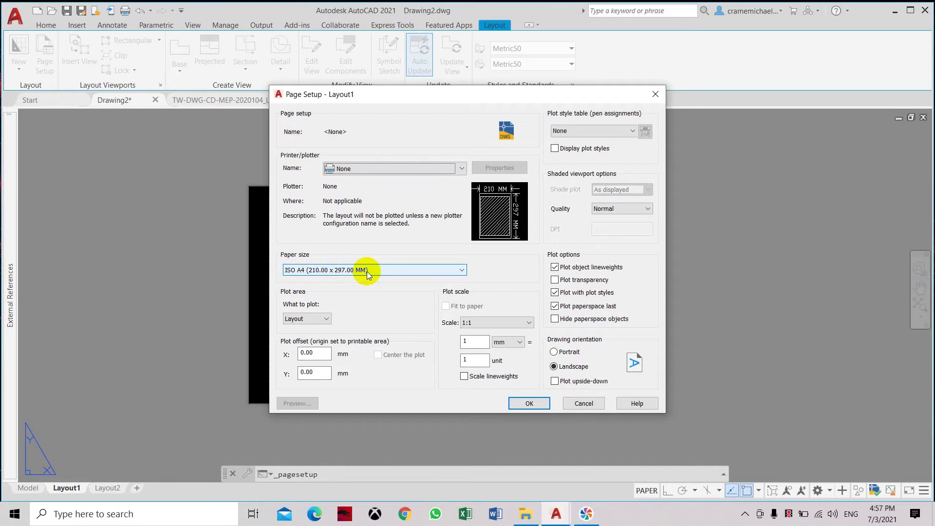
click(529, 403)
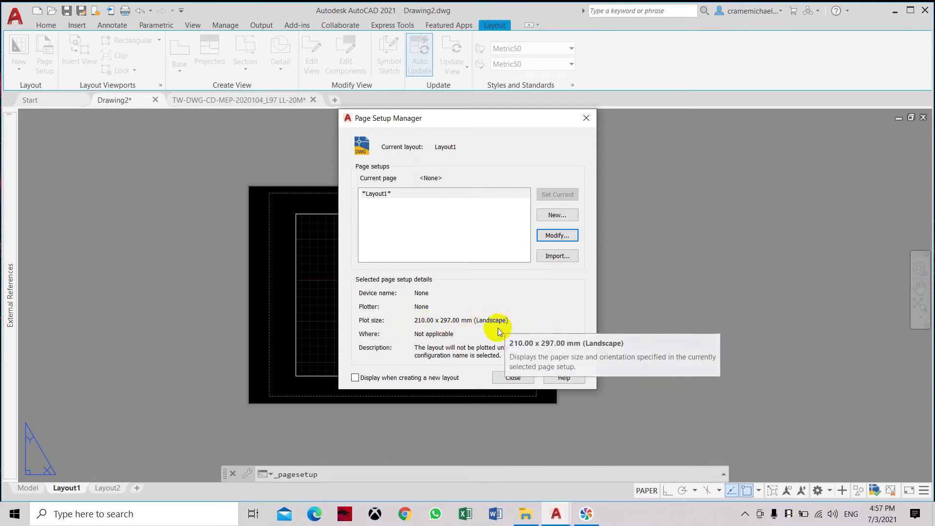
click(554, 236)
click(455, 269)
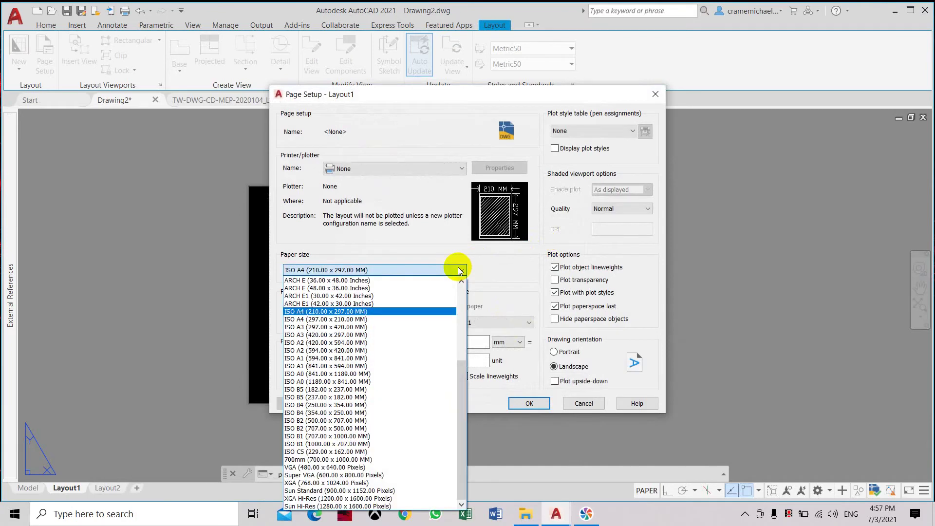
click(402, 312)
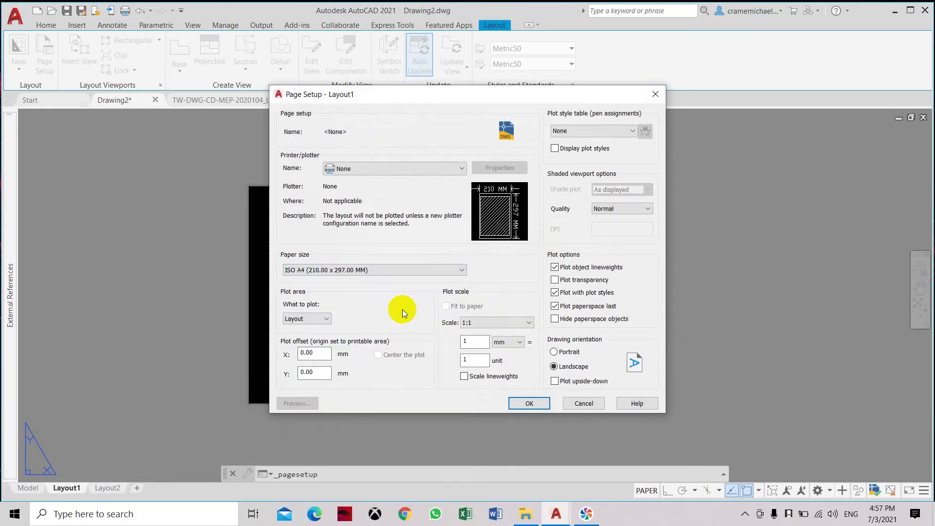
click(530, 403)
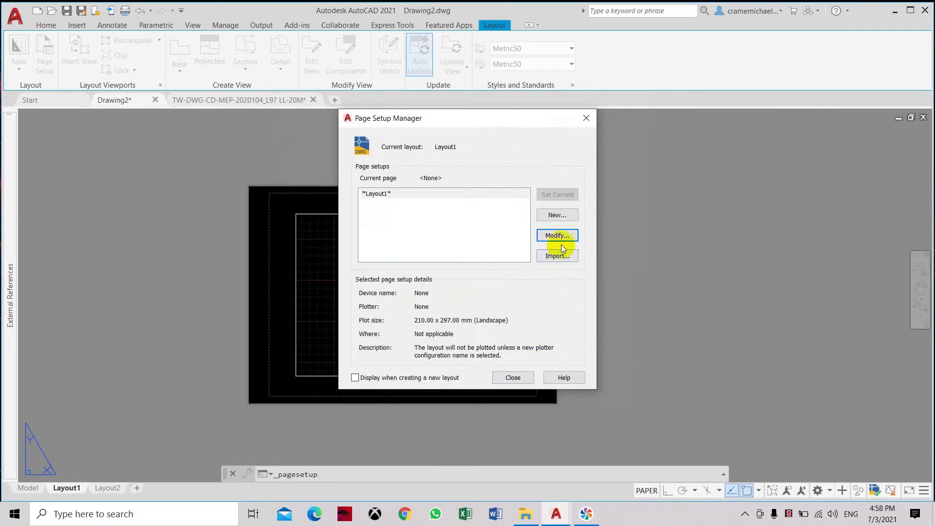
Give Layout1 ISO A1 paper, the DWG To PDF.pc3 plotter and acad.ctb, then preview it
click(561, 237)
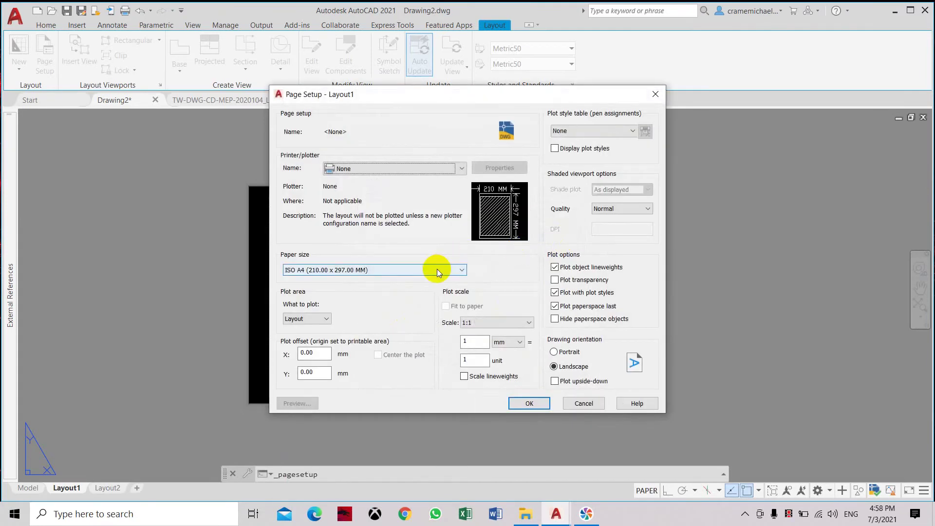
click(438, 271)
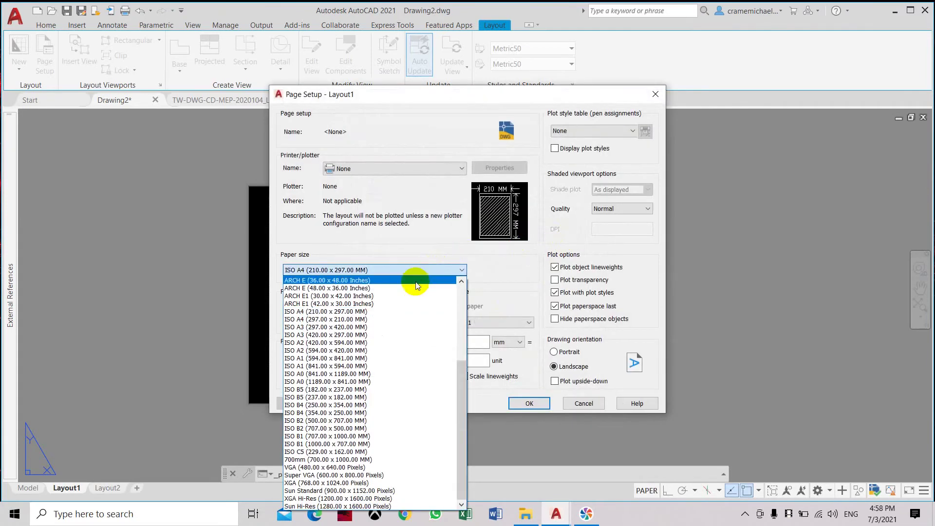
click(388, 359)
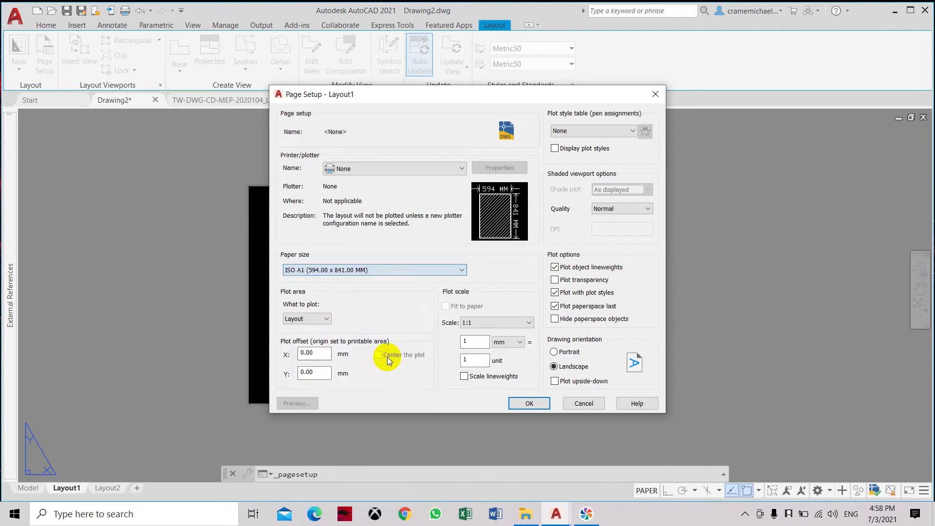
click(415, 168)
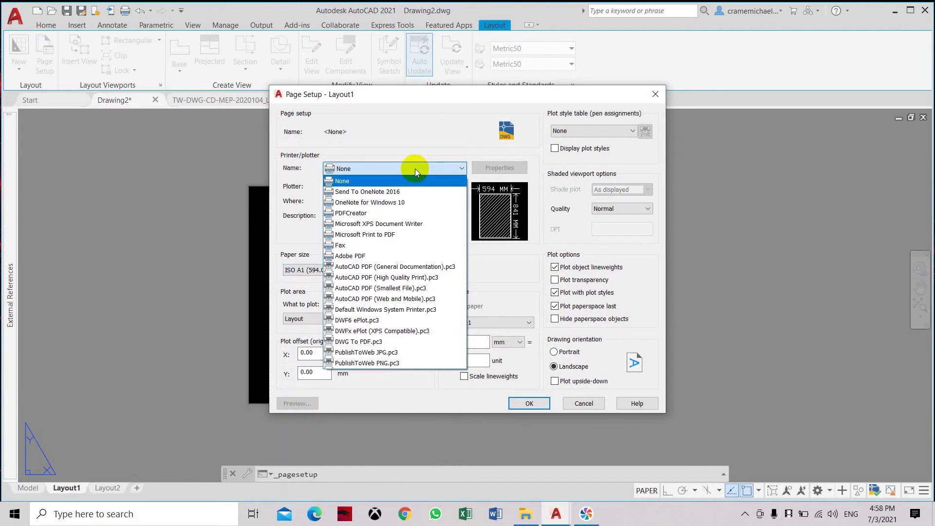
click(367, 342)
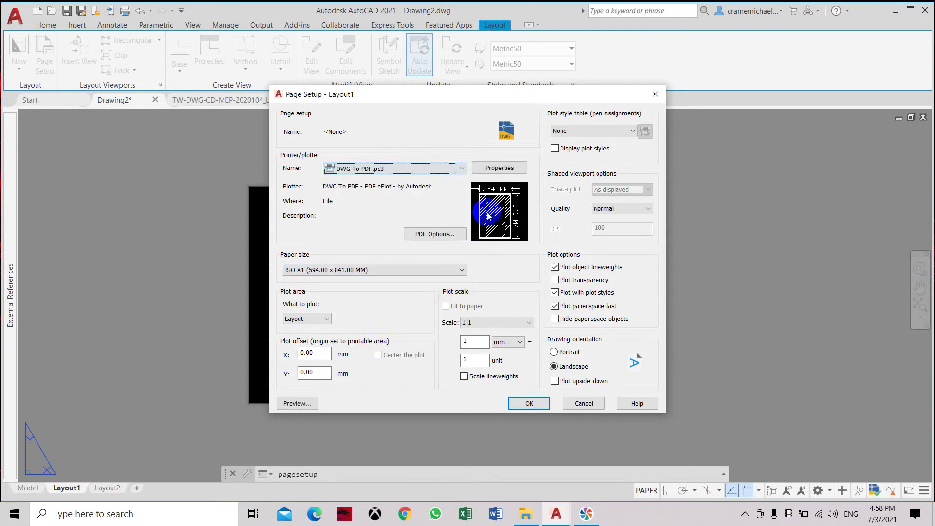
click(600, 131)
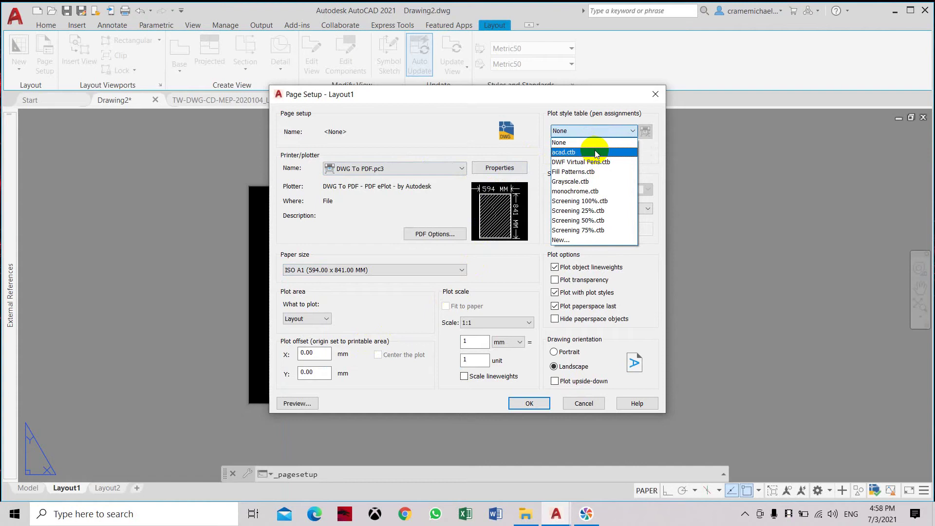
click(597, 154)
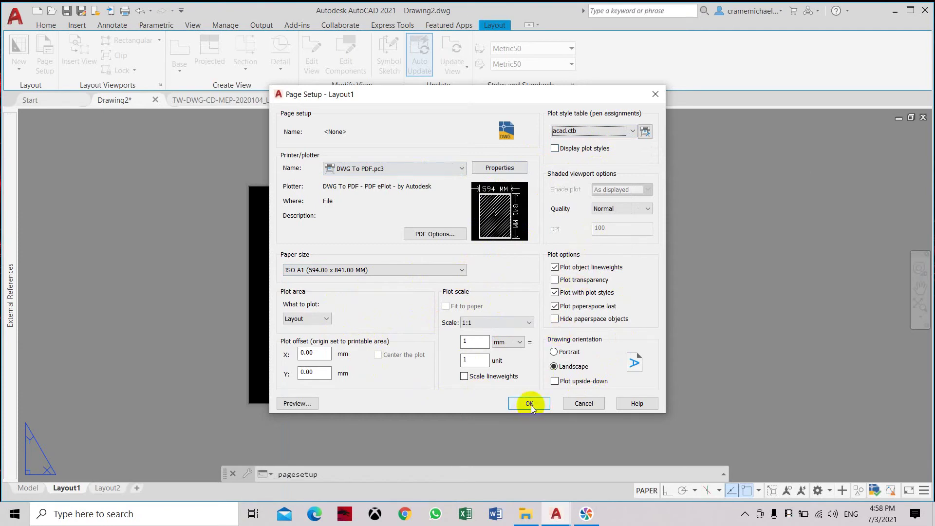
click(310, 405)
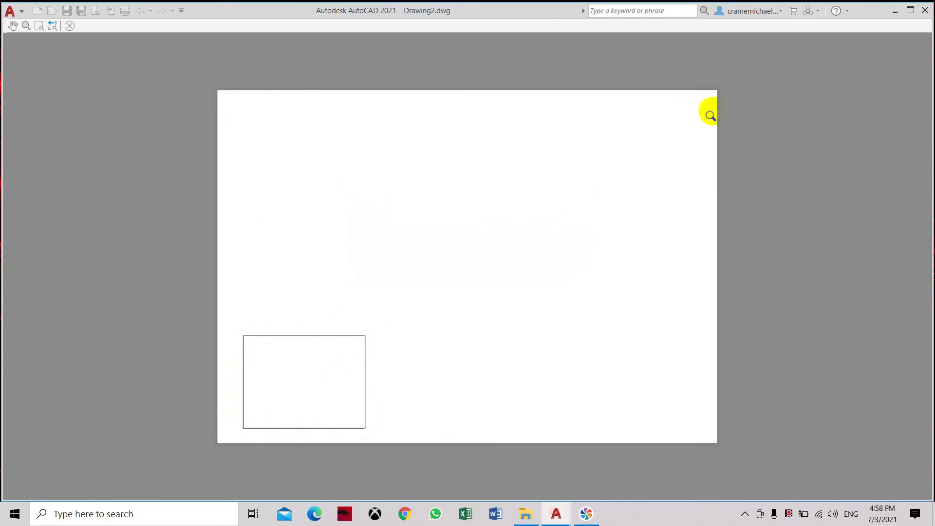
Exit the plot preview and close Page Setup, applying the DWG To PDF A1 setup
right_click(440, 207)
click(470, 215)
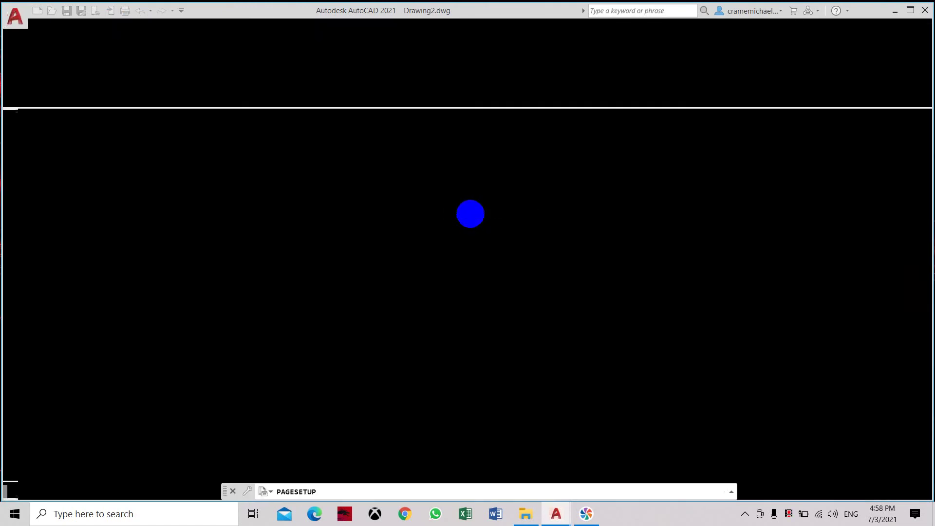
click(536, 395)
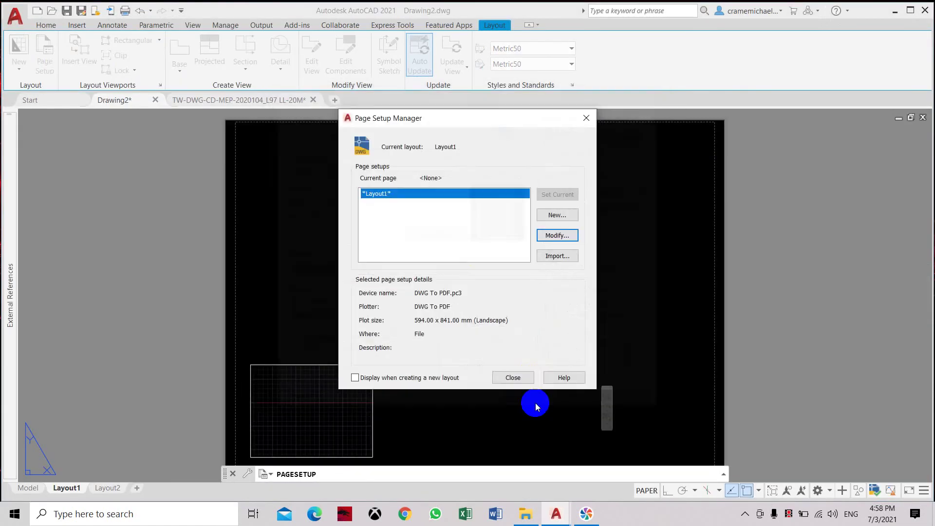
click(515, 376)
scroll(403, 293, down, 2)
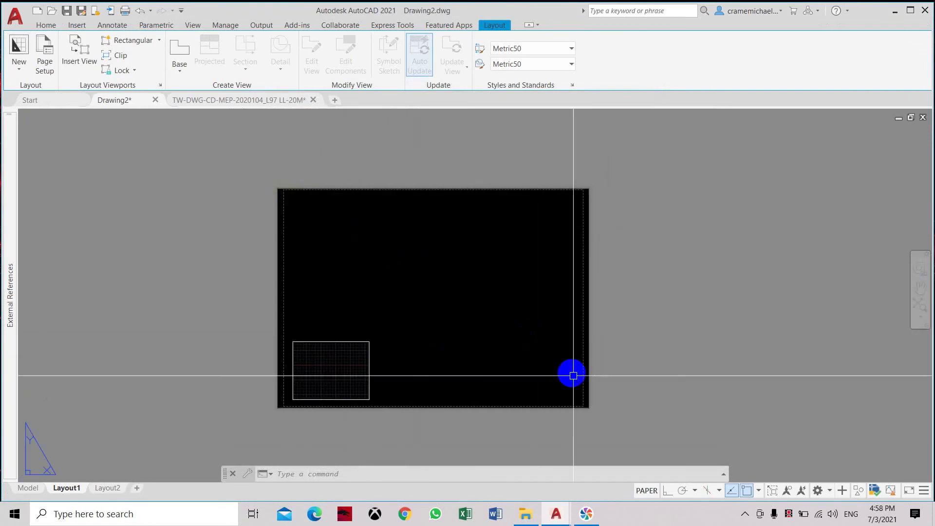
scroll(417, 351, up, 2)
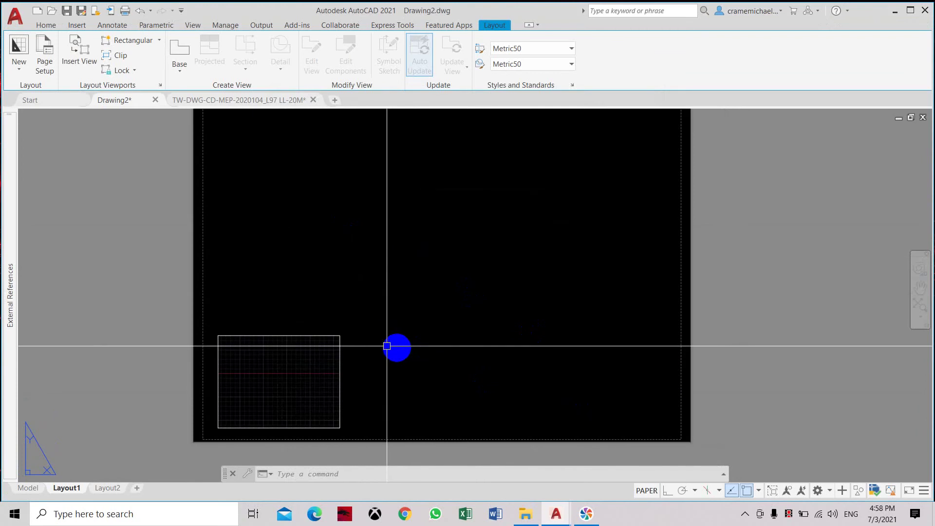
Select the old viewport with a crossing window and erase it, leaving the A1 sheet empty
middle_drag(388, 337, 441, 329)
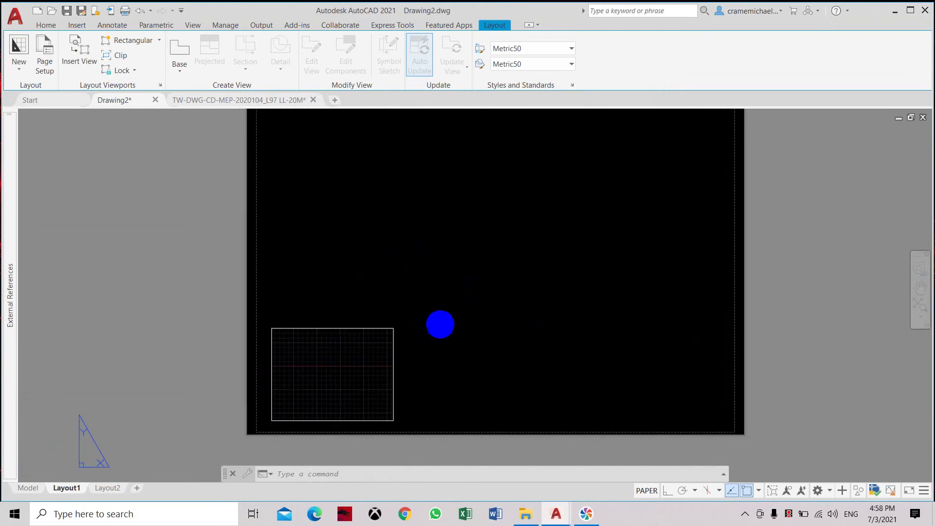
click(437, 313)
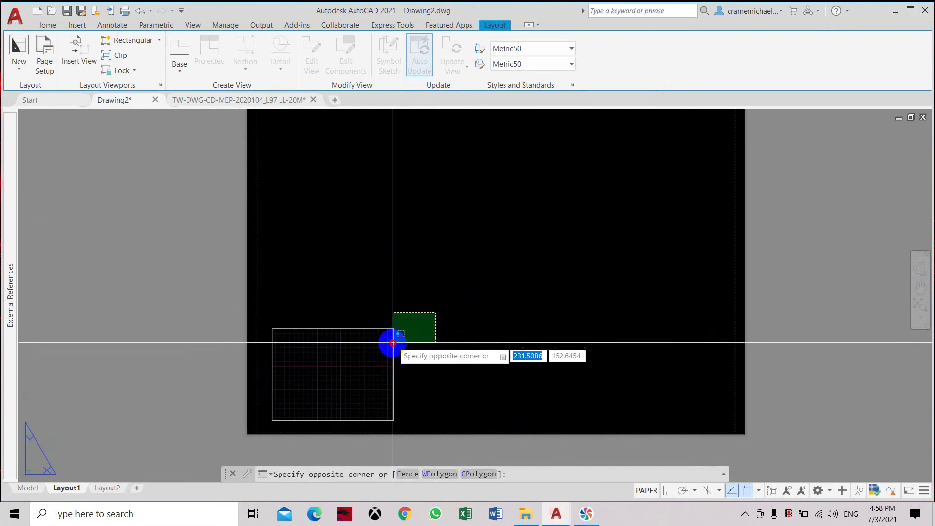
click(369, 362)
text(E)
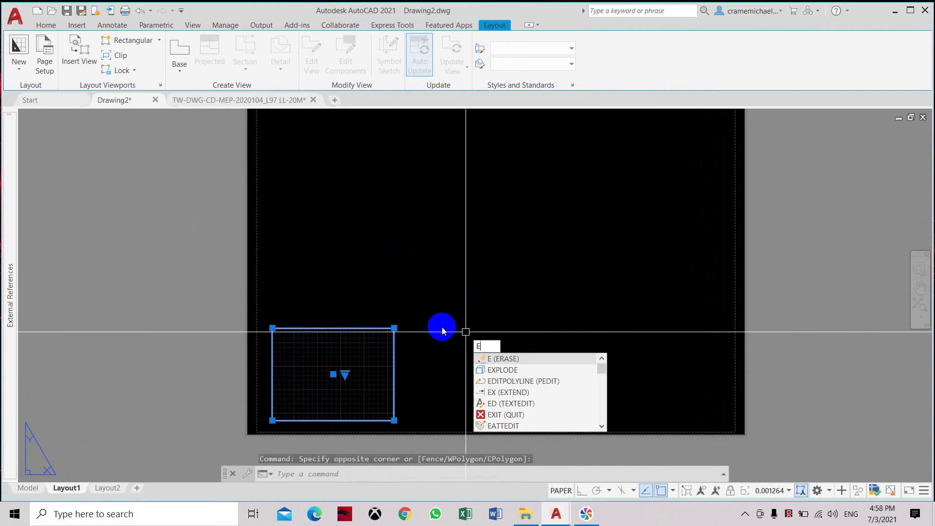
key(Return)
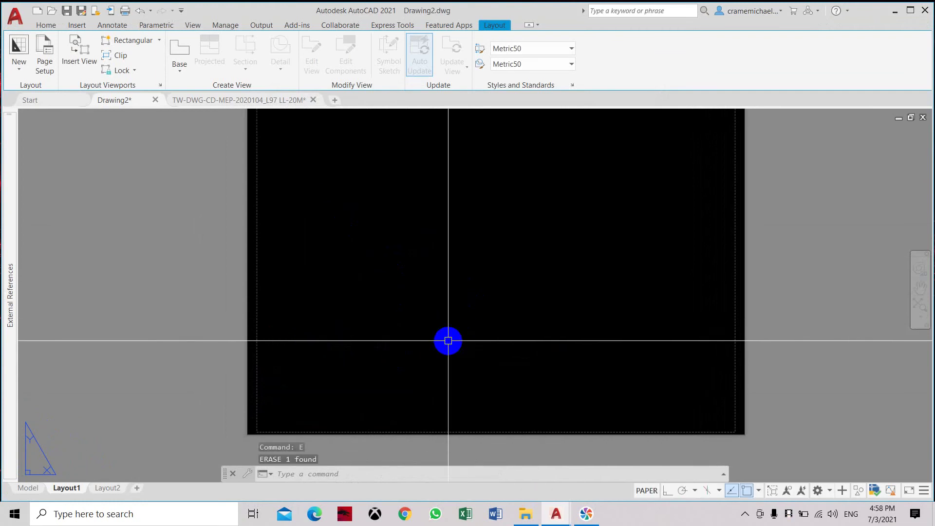
scroll(468, 325, down, 3)
middle_drag(436, 319, 401, 293)
scroll(401, 294, up, 4)
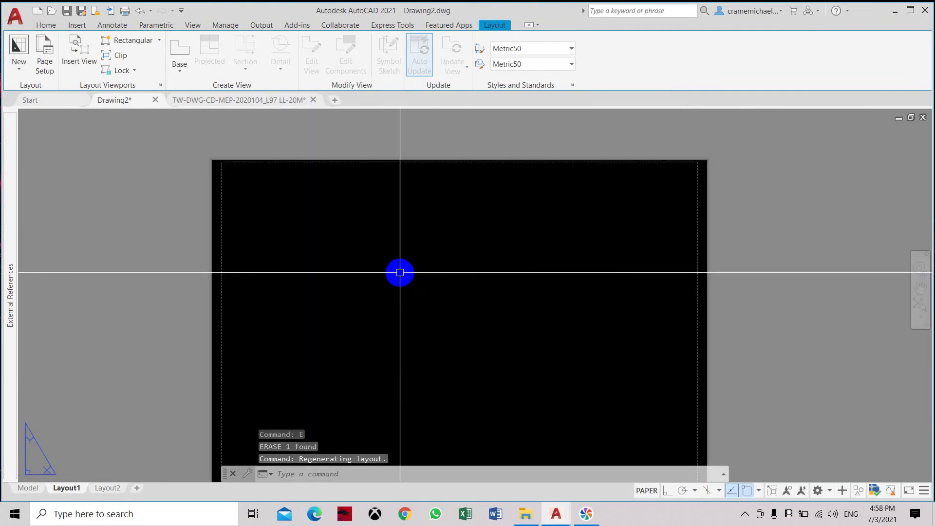
scroll(400, 271, down, 2)
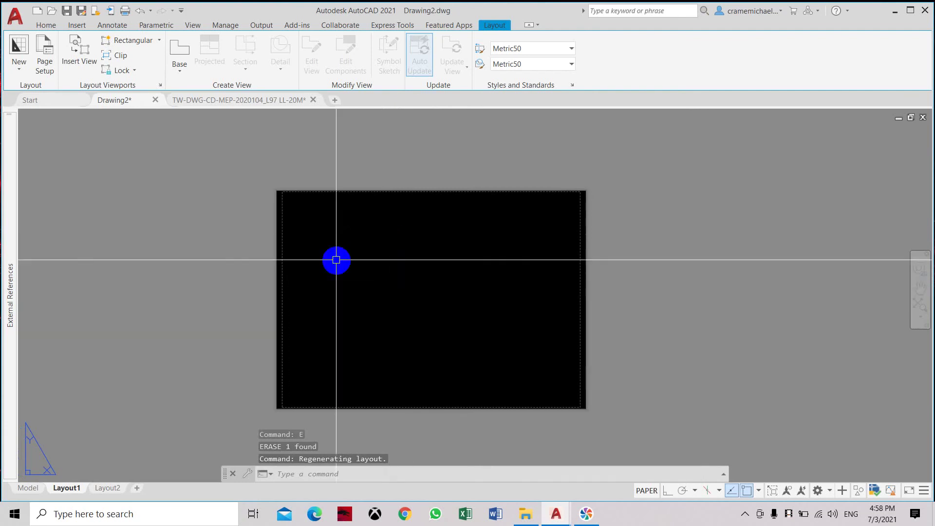